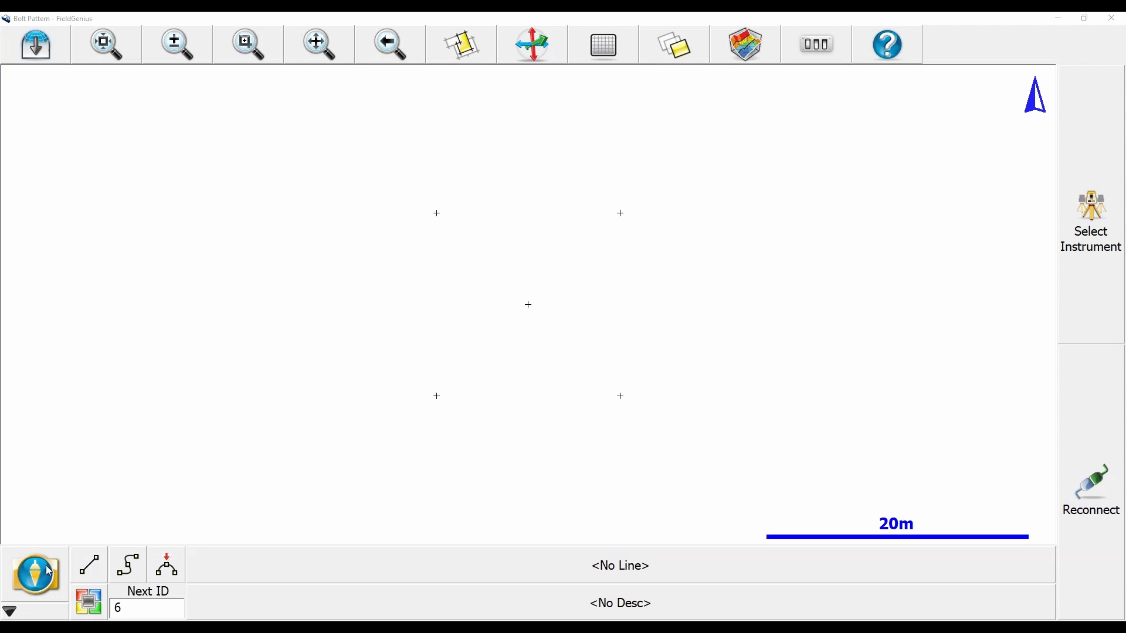
Draw a line from corner point 4 to centre point 1
click(621, 397)
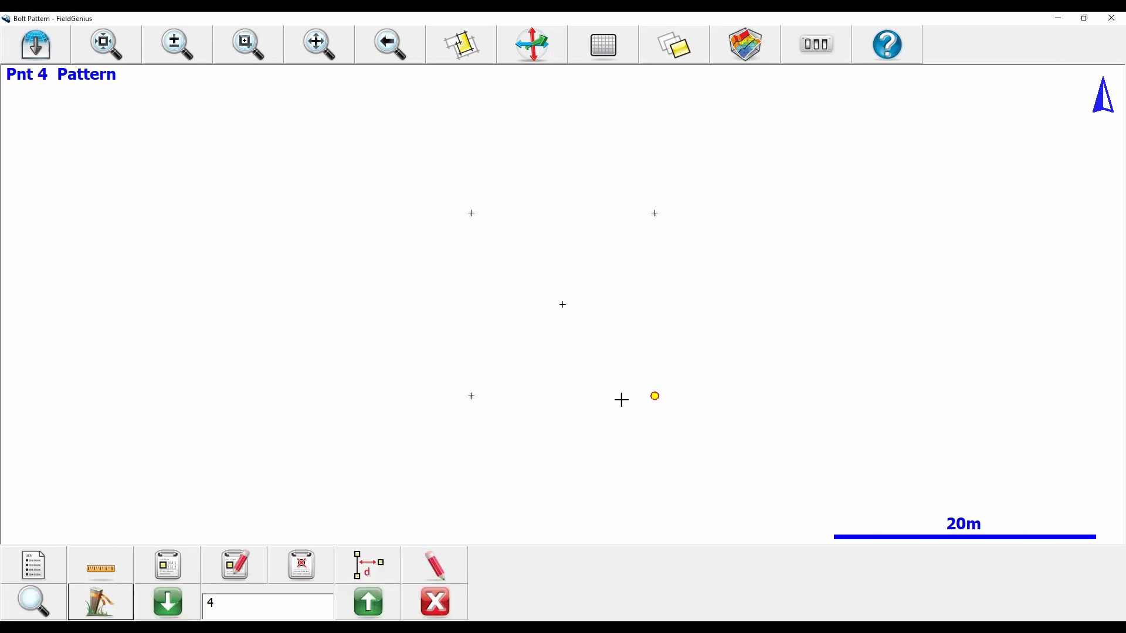
click(439, 566)
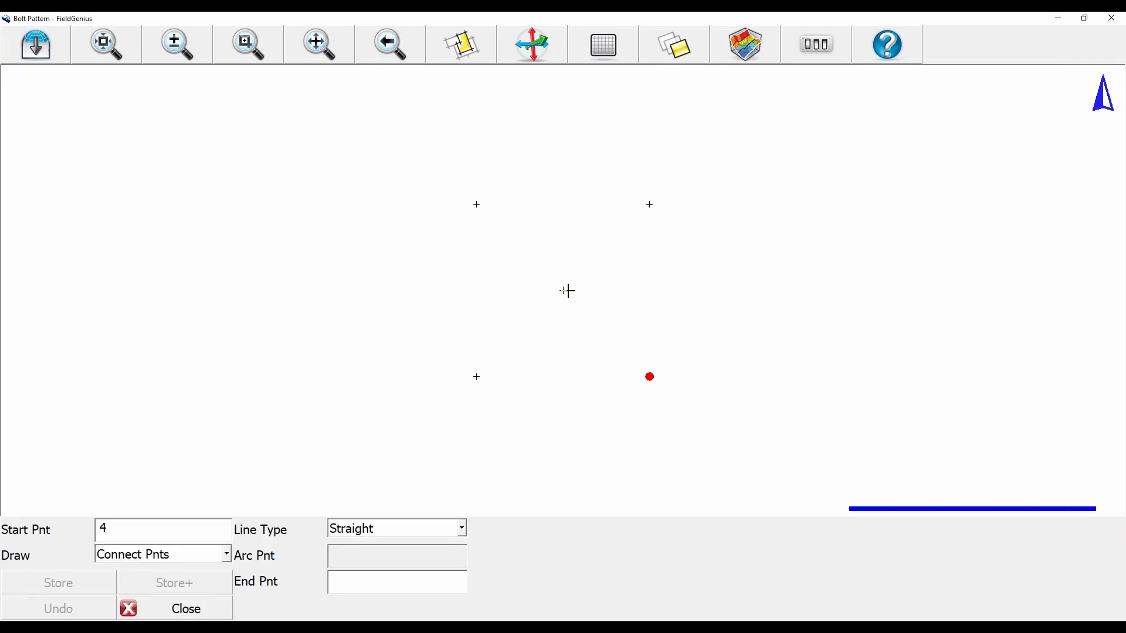
click(222, 607)
Partition the 4–1 line by distance into points every 2.000 m
click(617, 361)
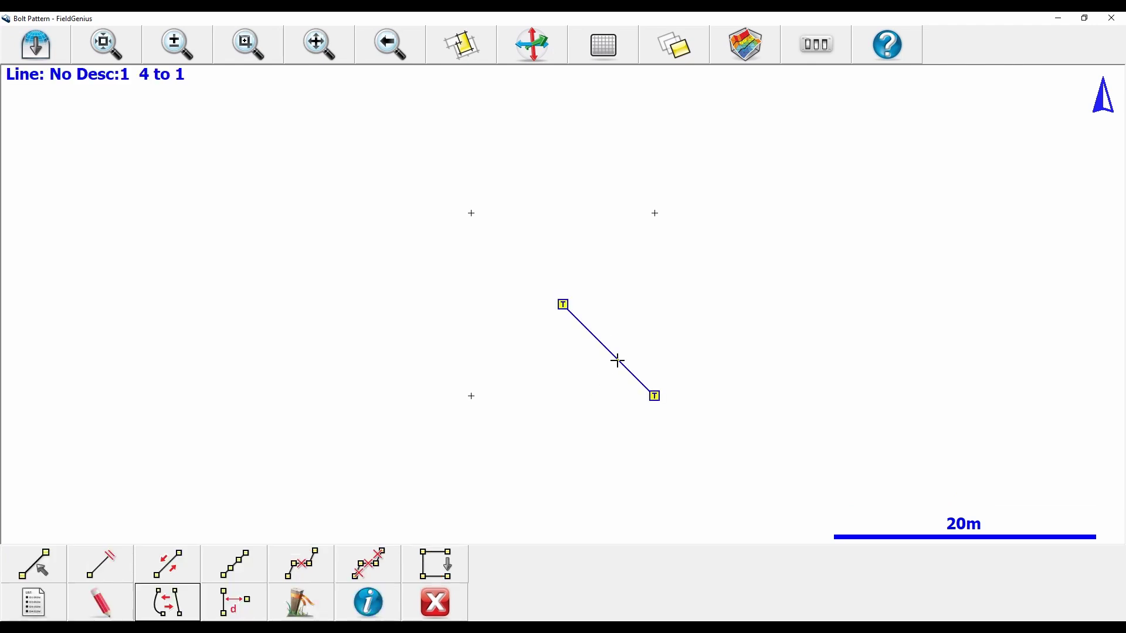
click(258, 566)
click(253, 578)
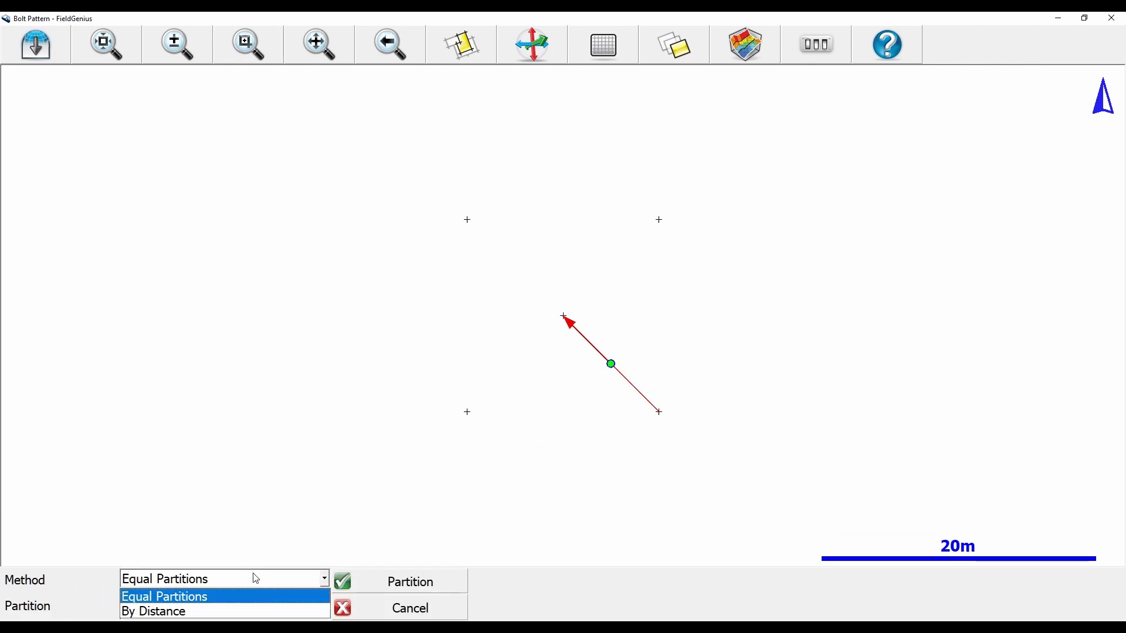
click(227, 610)
key(BackSpace)
key(BackSpace)
key(BackSpace)
key(BackSpace)
key(BackSpace)
key(BackSpace)
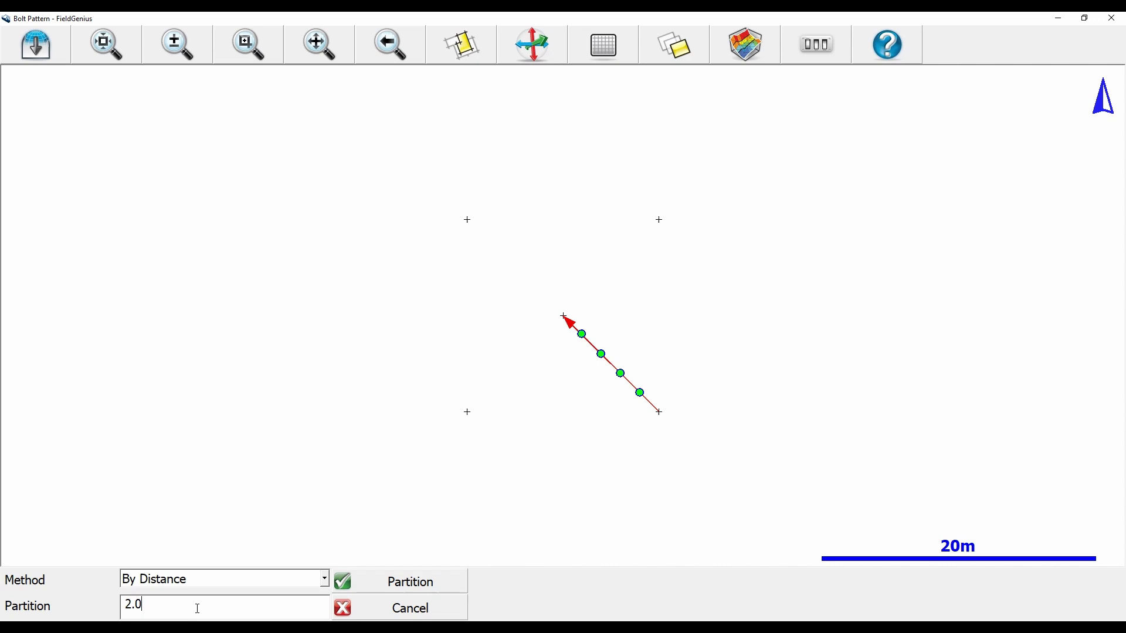
text(2)
click(406, 577)
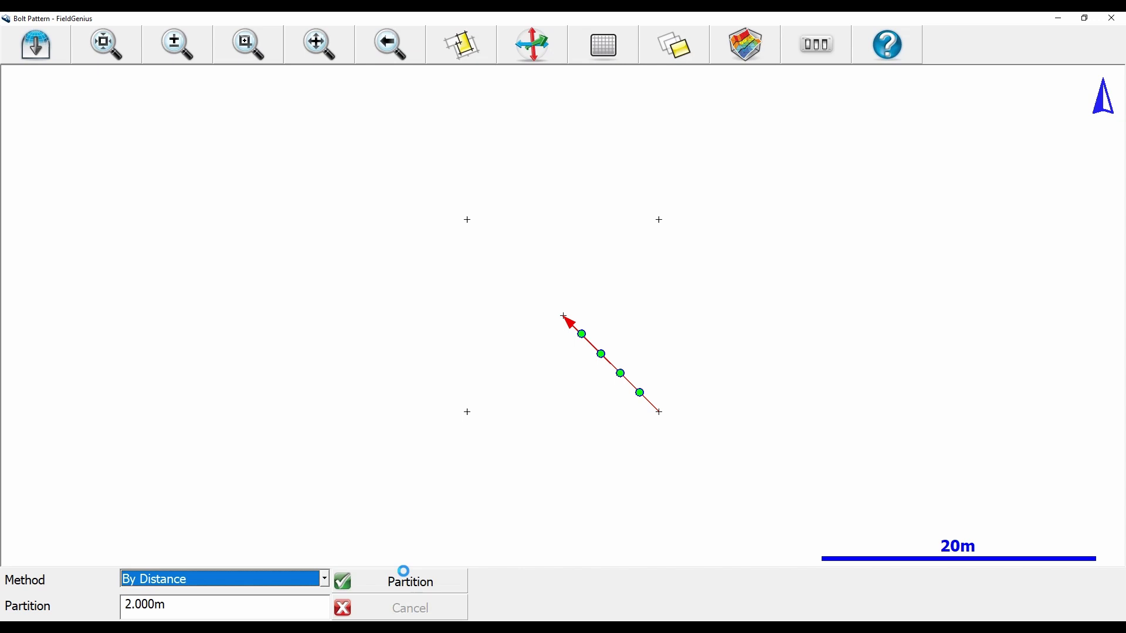
Draw a line from centre point 1 to upper-right point 3
click(563, 305)
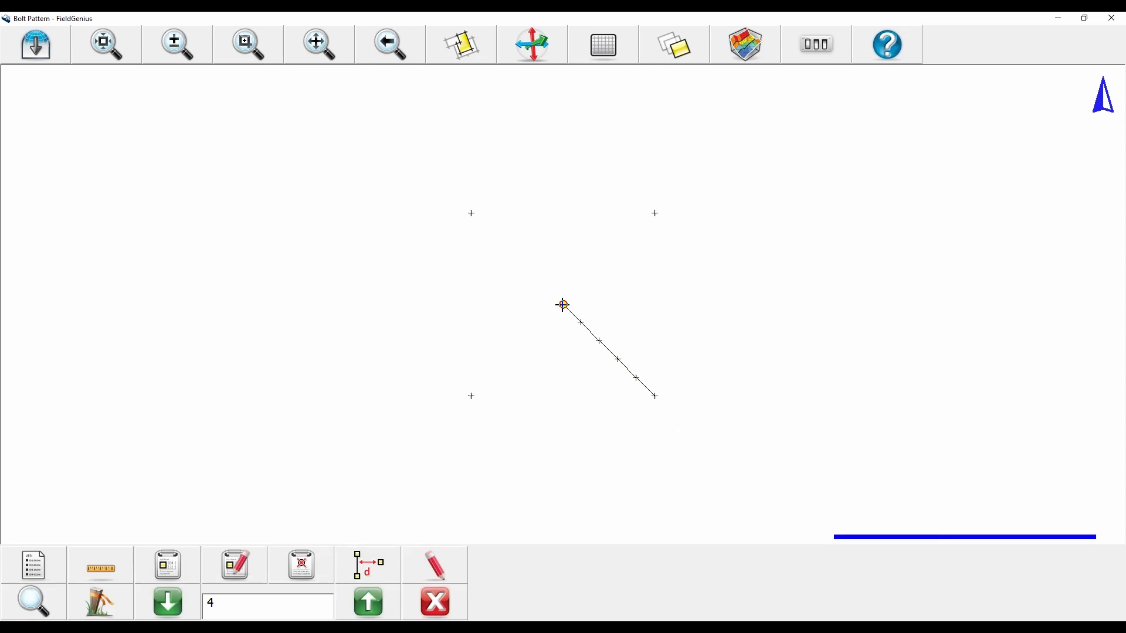
click(463, 570)
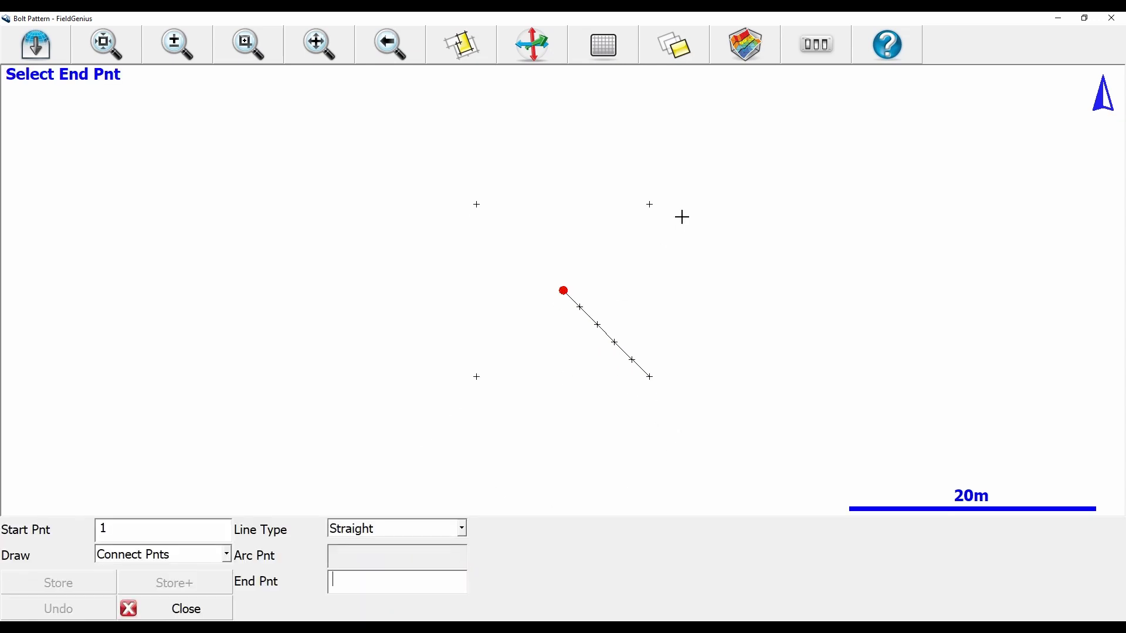
click(649, 204)
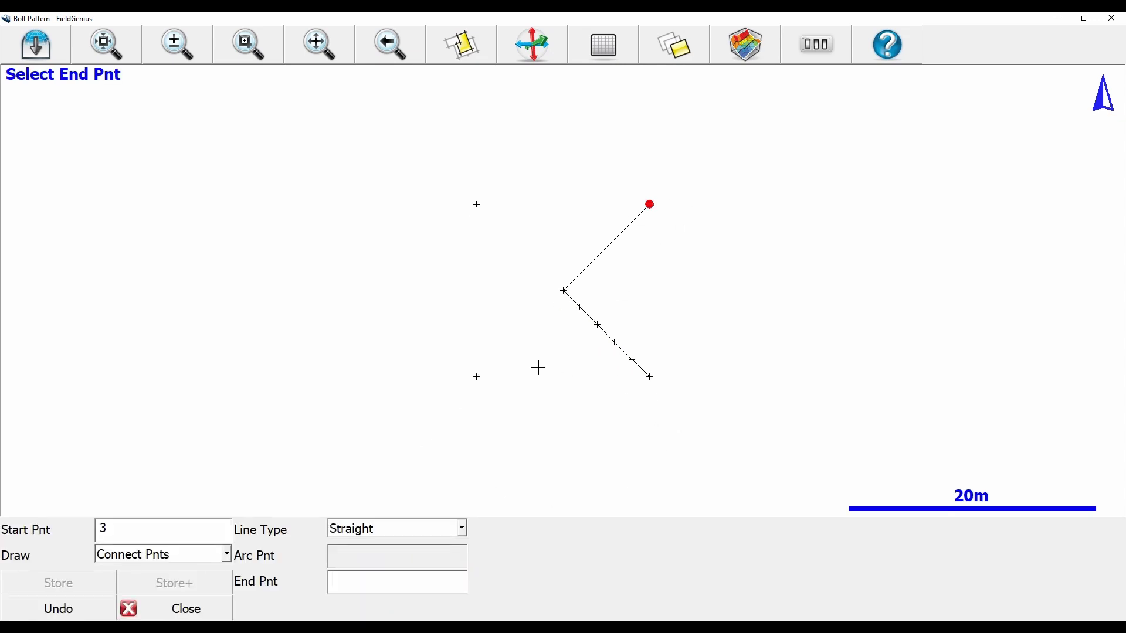
click(198, 611)
Partition the 1–3 line by distance into points every 2 m
click(583, 283)
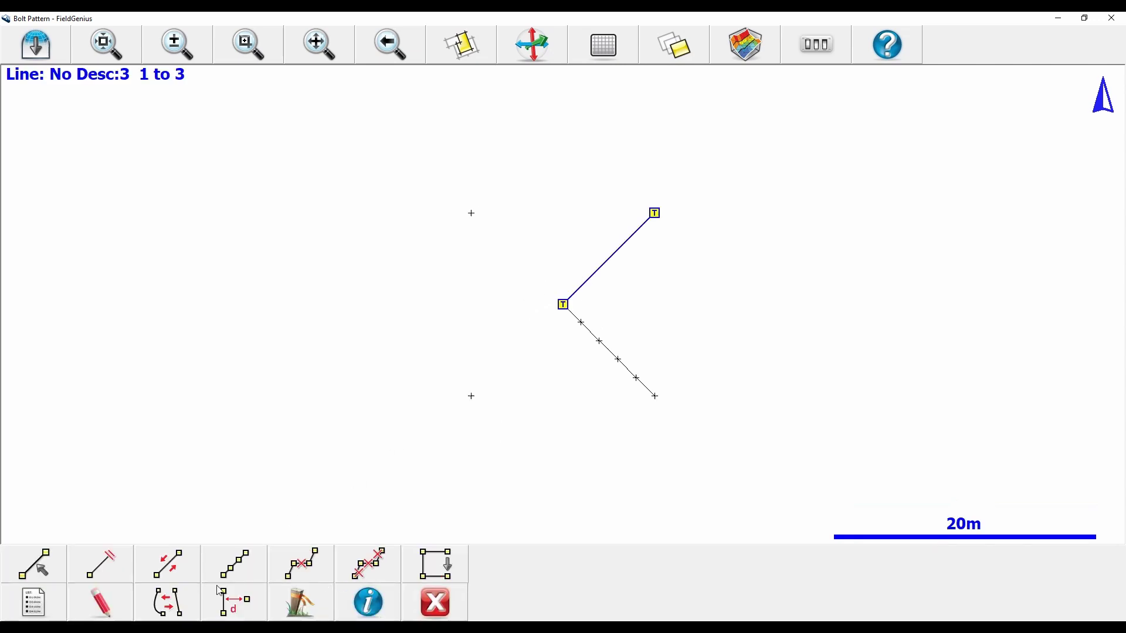
click(248, 560)
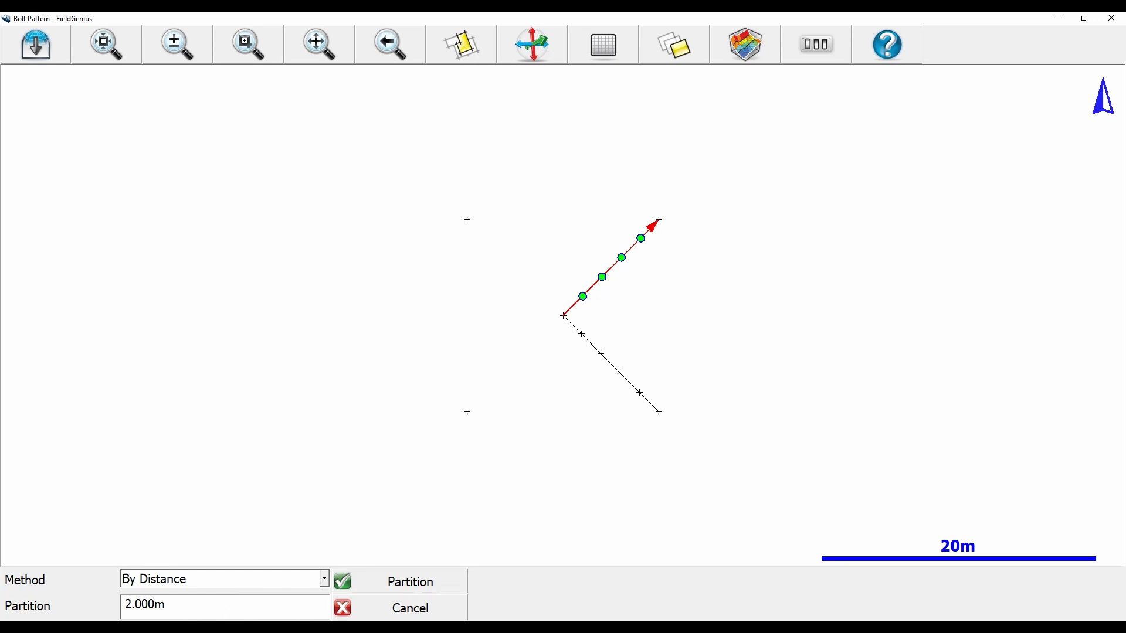
click(370, 586)
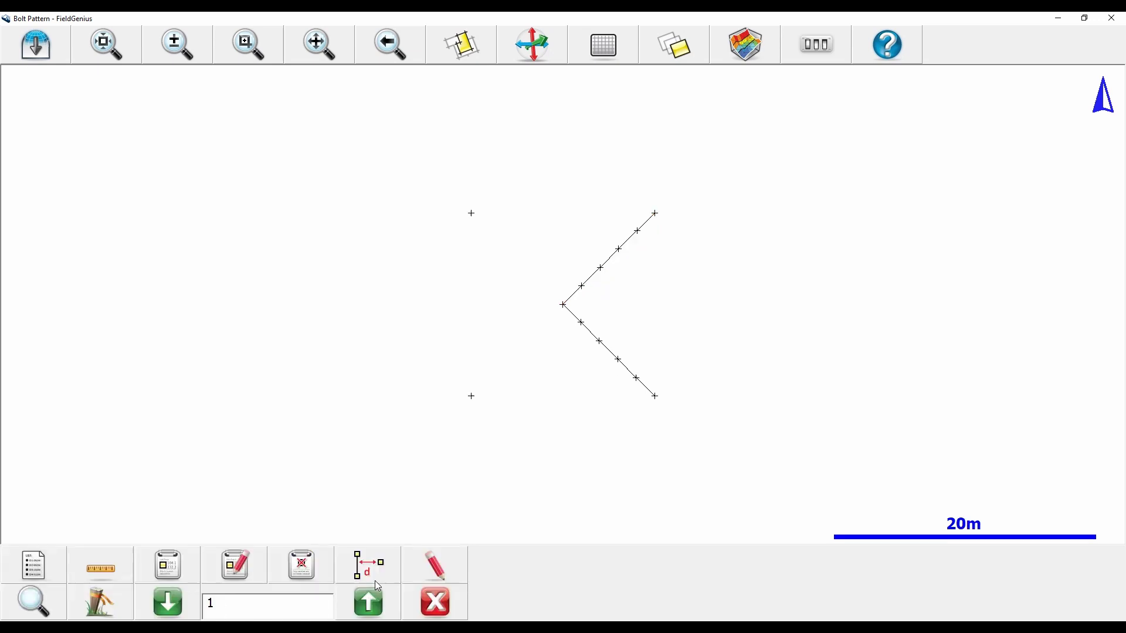
click(654, 395)
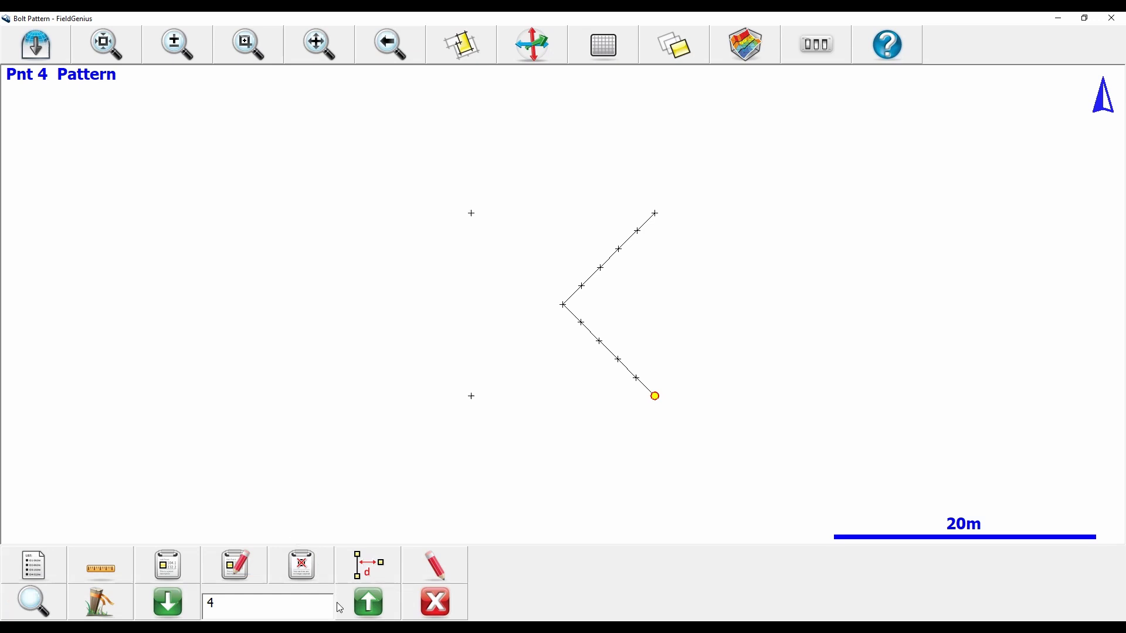
Open the Traverse / Intersection calculation using the Direction - Direction method
click(436, 604)
click(37, 577)
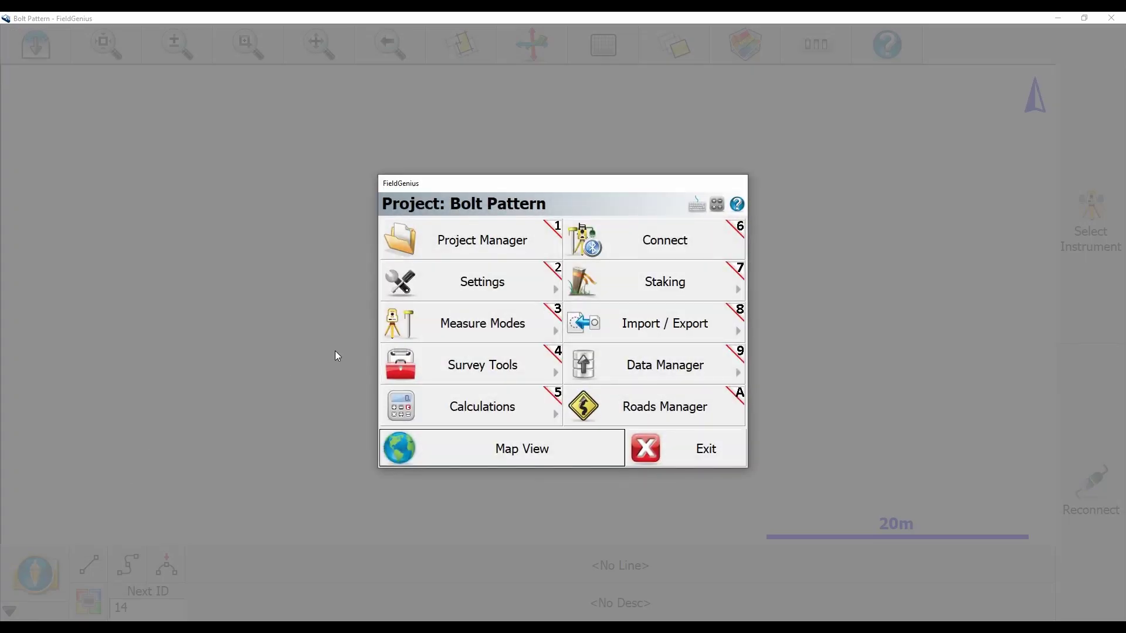
click(470, 407)
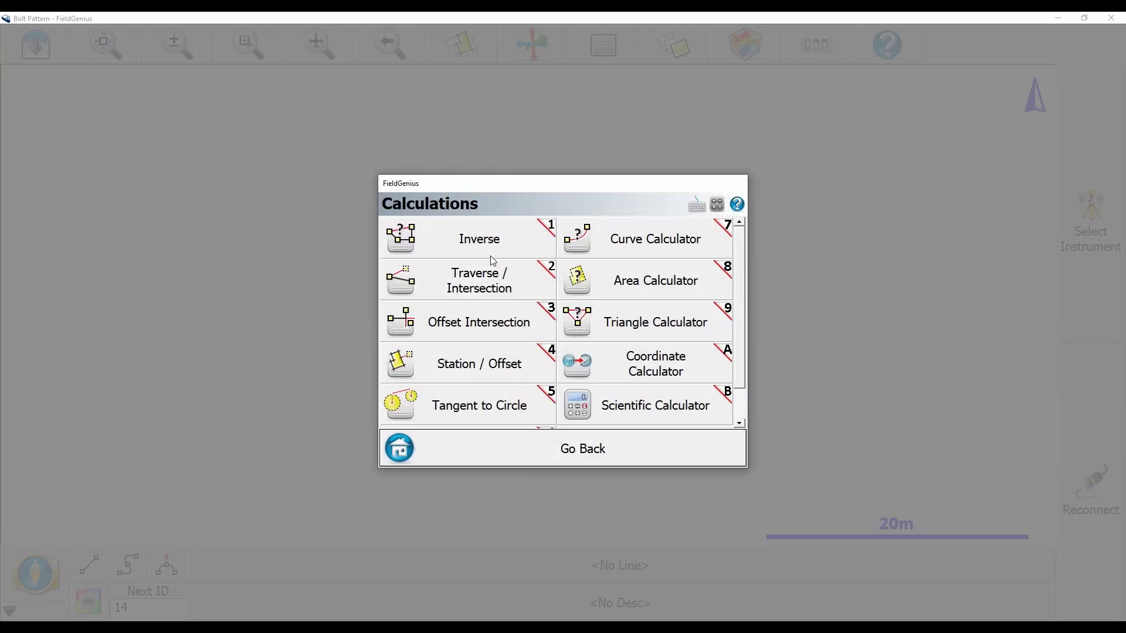
click(504, 291)
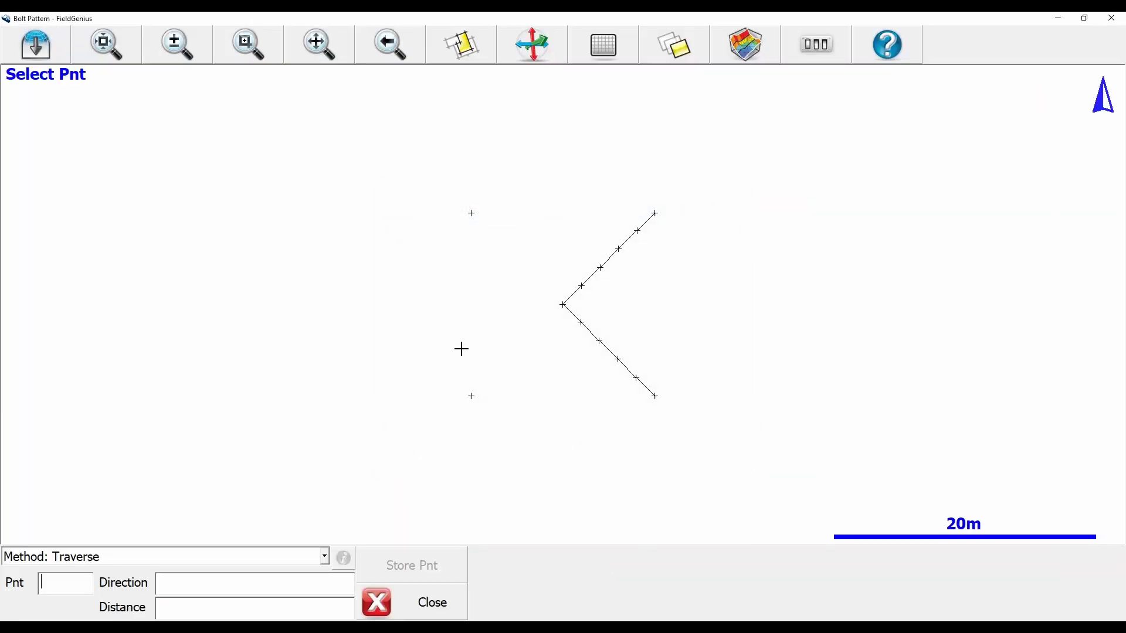
click(122, 554)
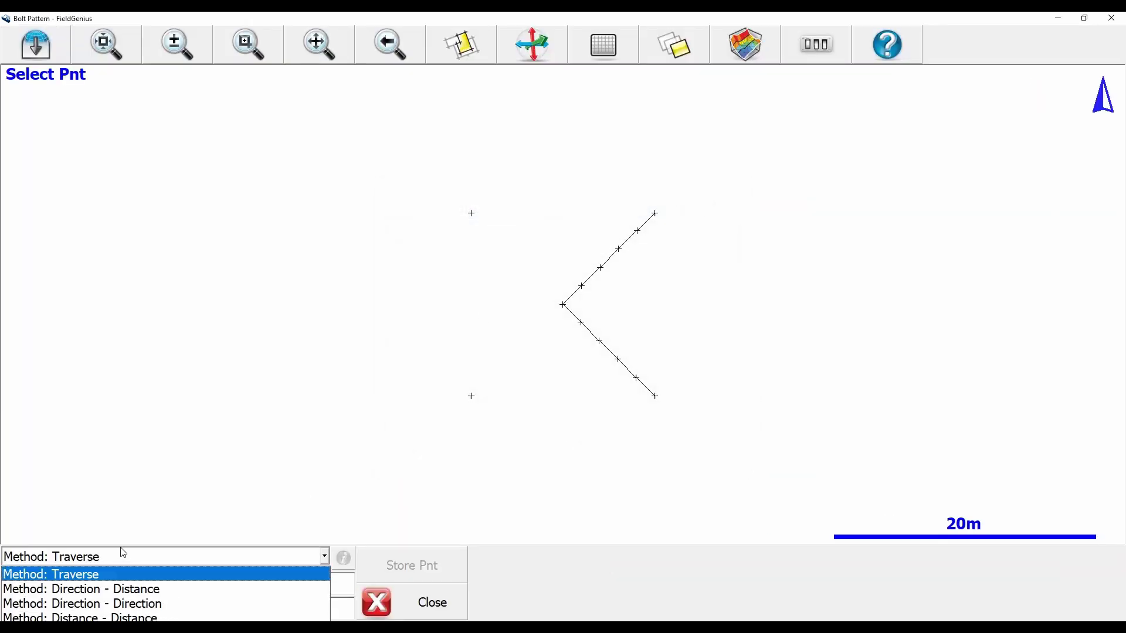
click(126, 609)
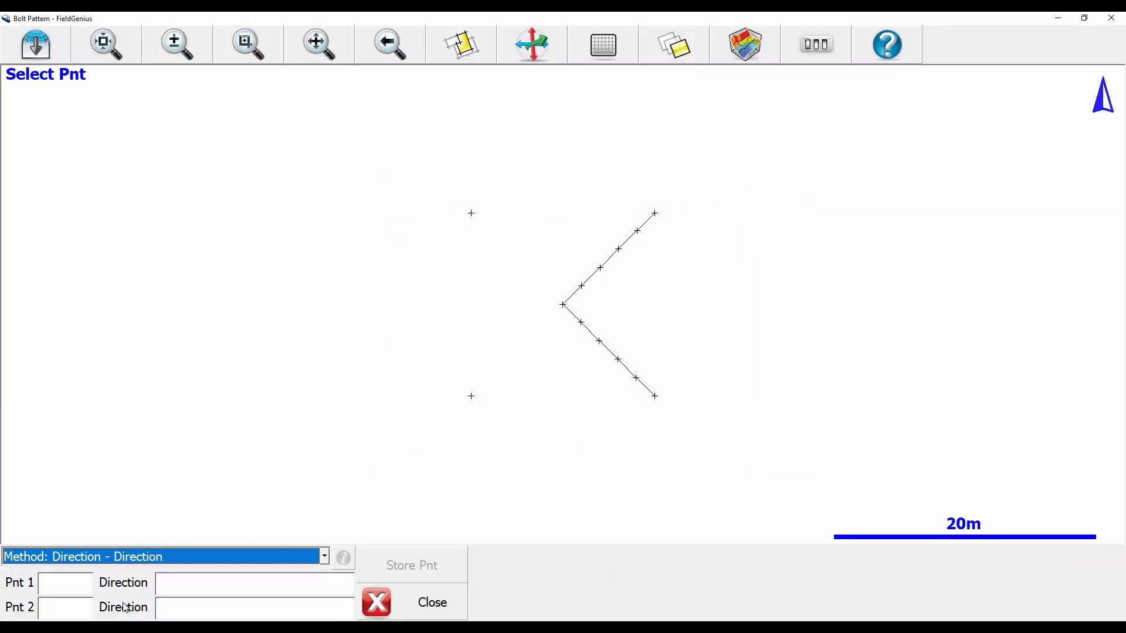
click(194, 589)
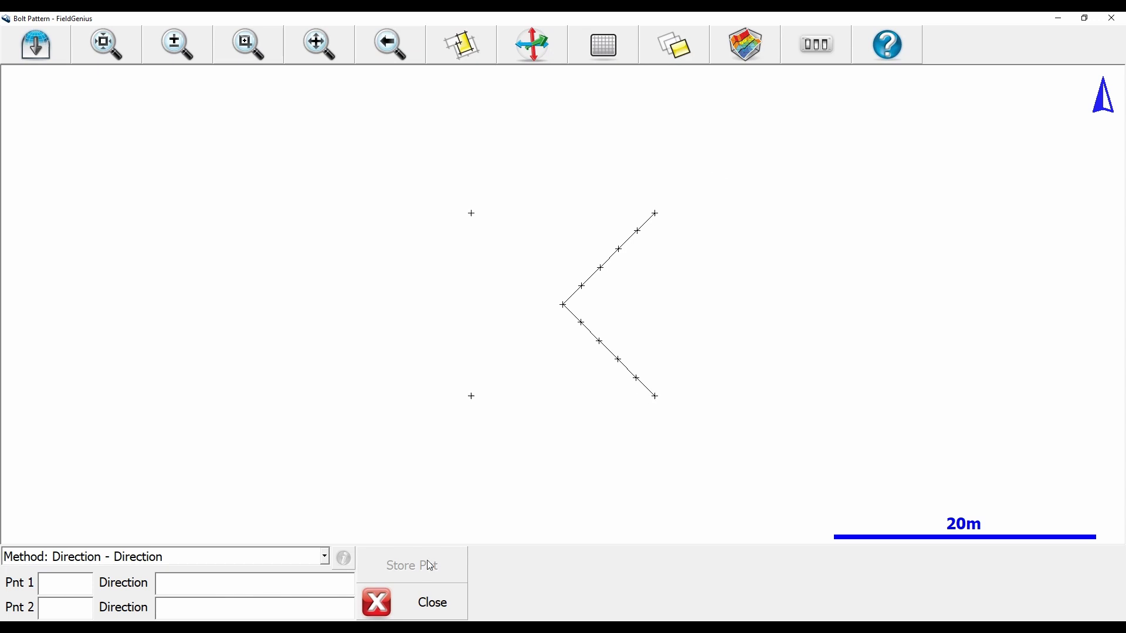
Turn on Show ID so map points display their ID labels
click(824, 46)
click(545, 262)
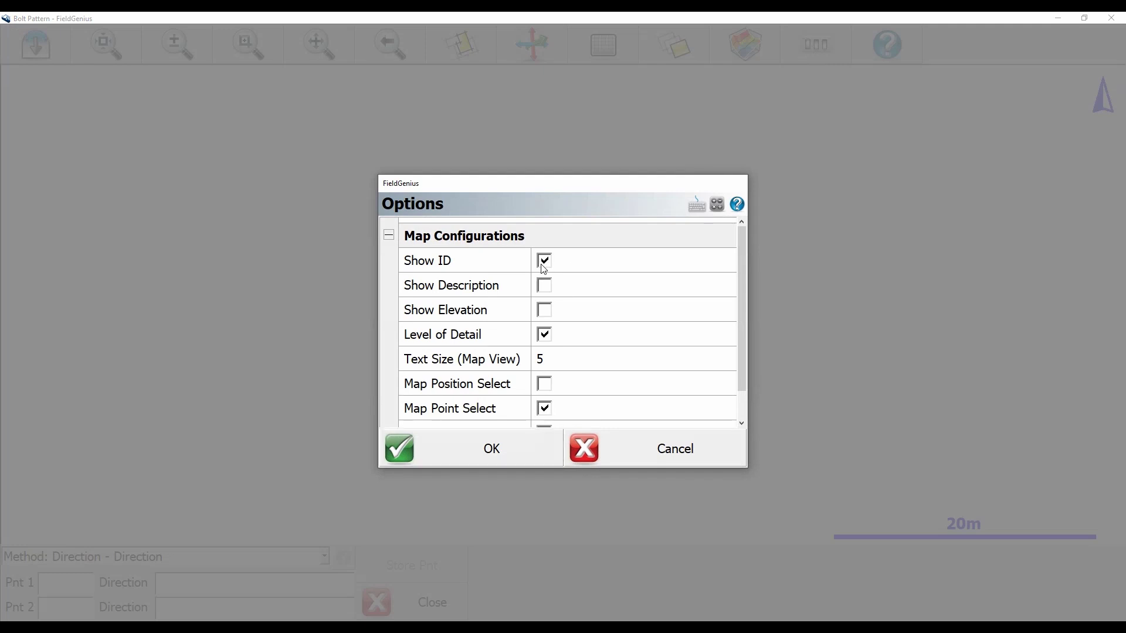
click(494, 450)
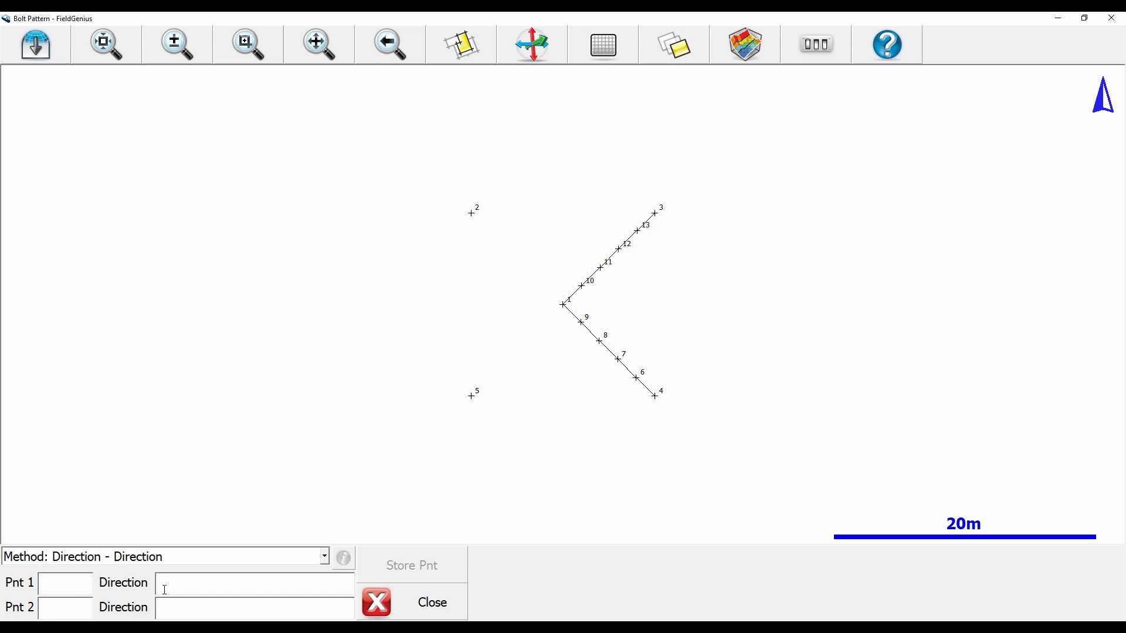
Set the first intersection reference to point 4 with a 45° direction
text(135.0000)
key(Return)
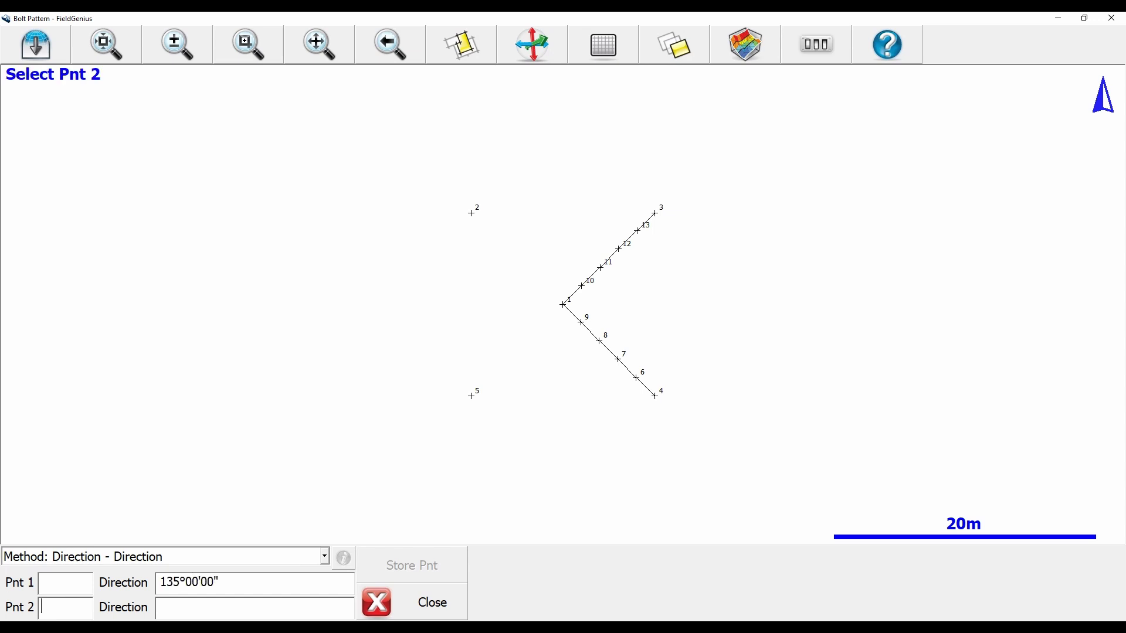
click(58, 590)
text(4)
key(Return)
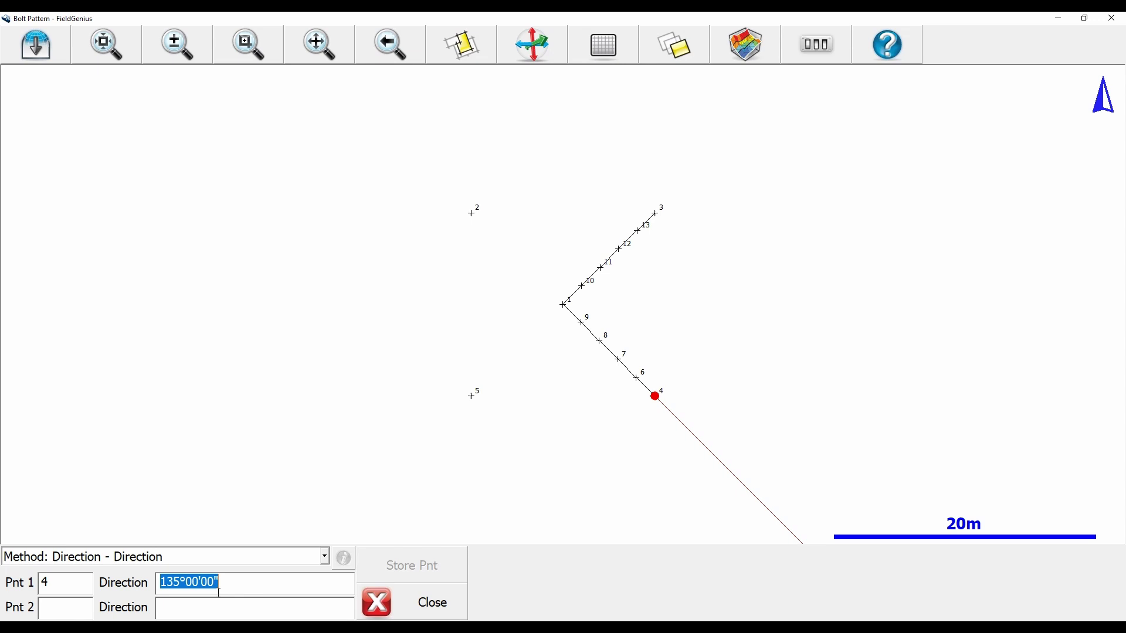
text(90+4..1)
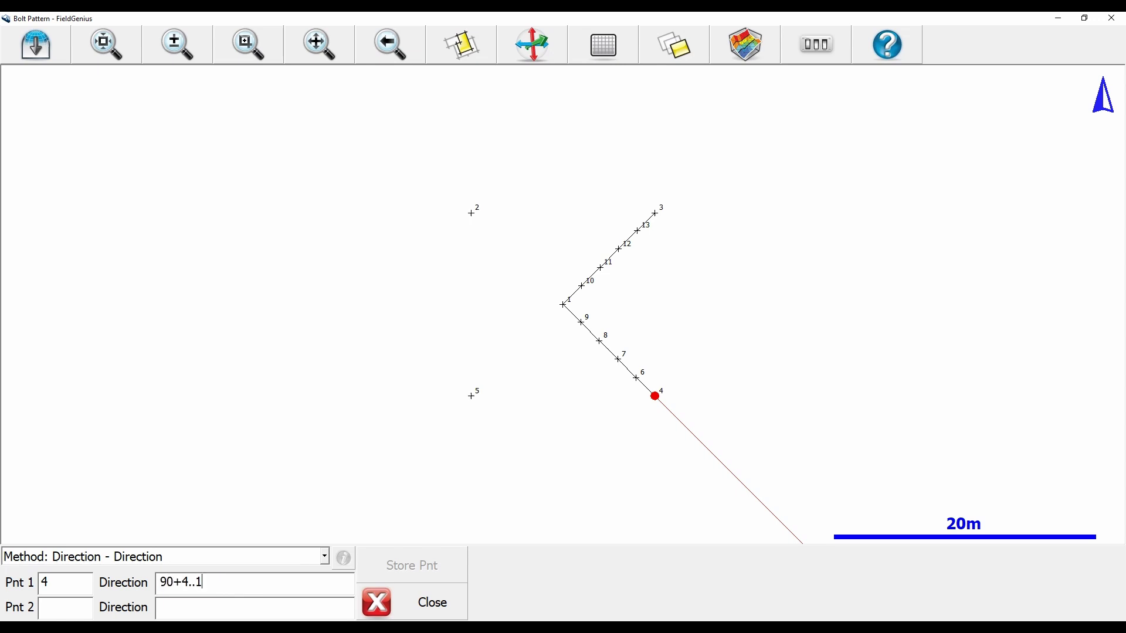
key(Tab)
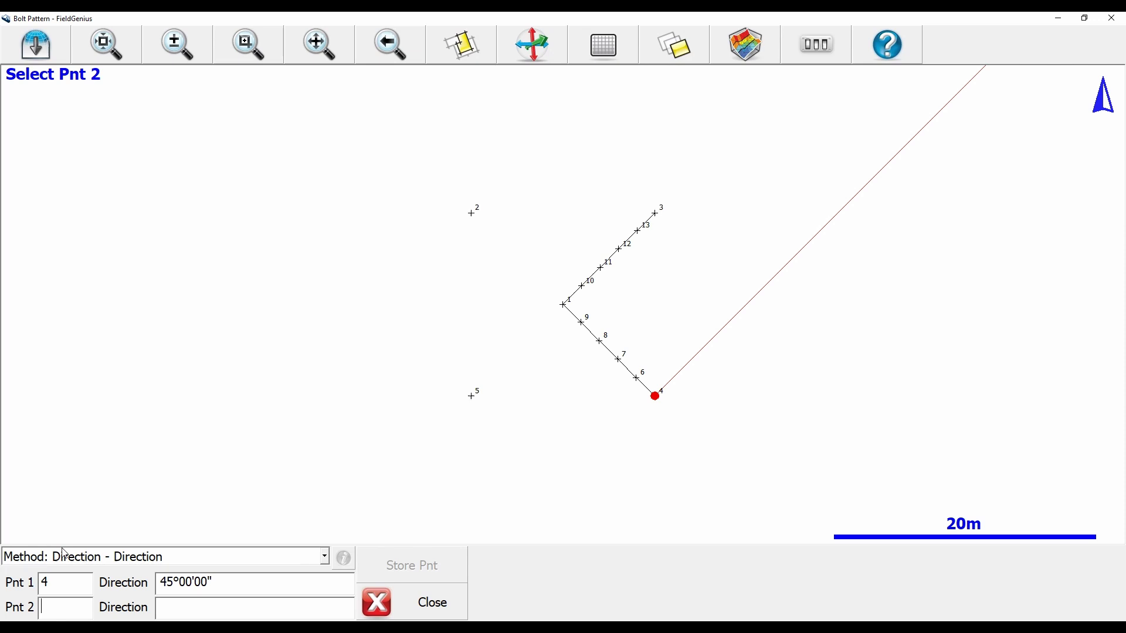
Set the second reference to point 3 with a 315° direction (90+225)
text(3)
key(Tab)
text(90)
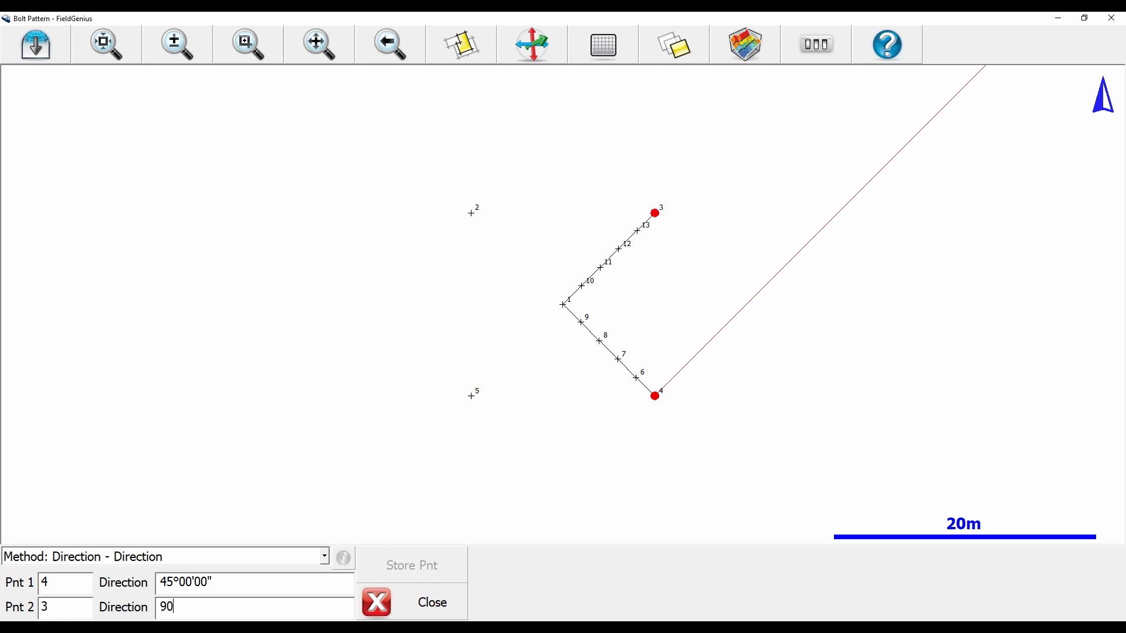
text(+225)
key(Return)
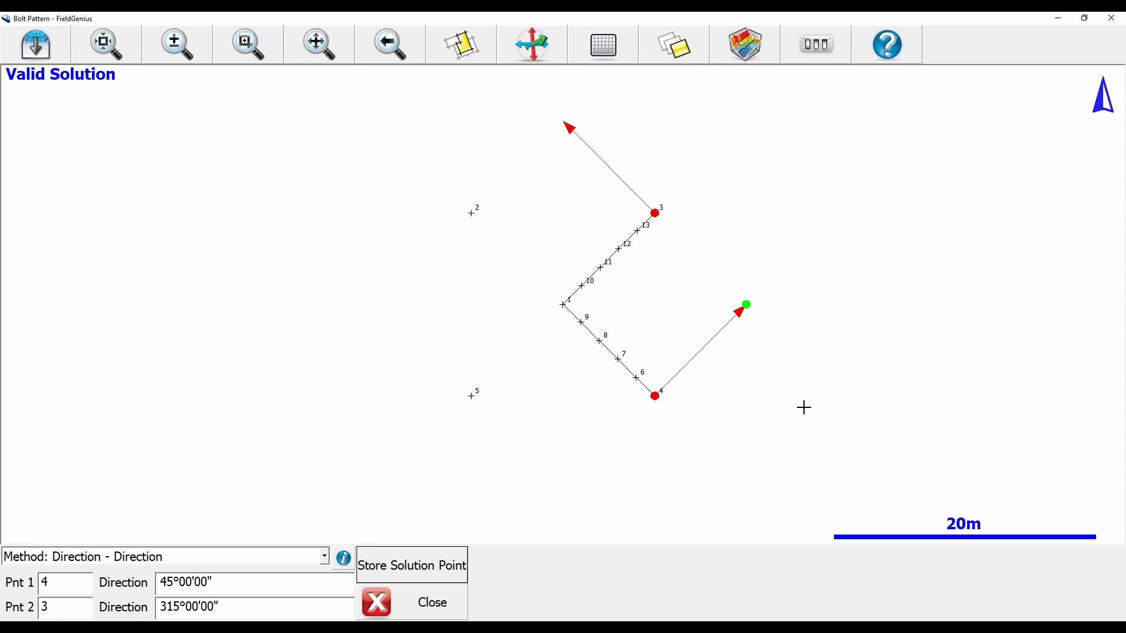
Store the intersection solution as point 14 and close the calculation
click(417, 564)
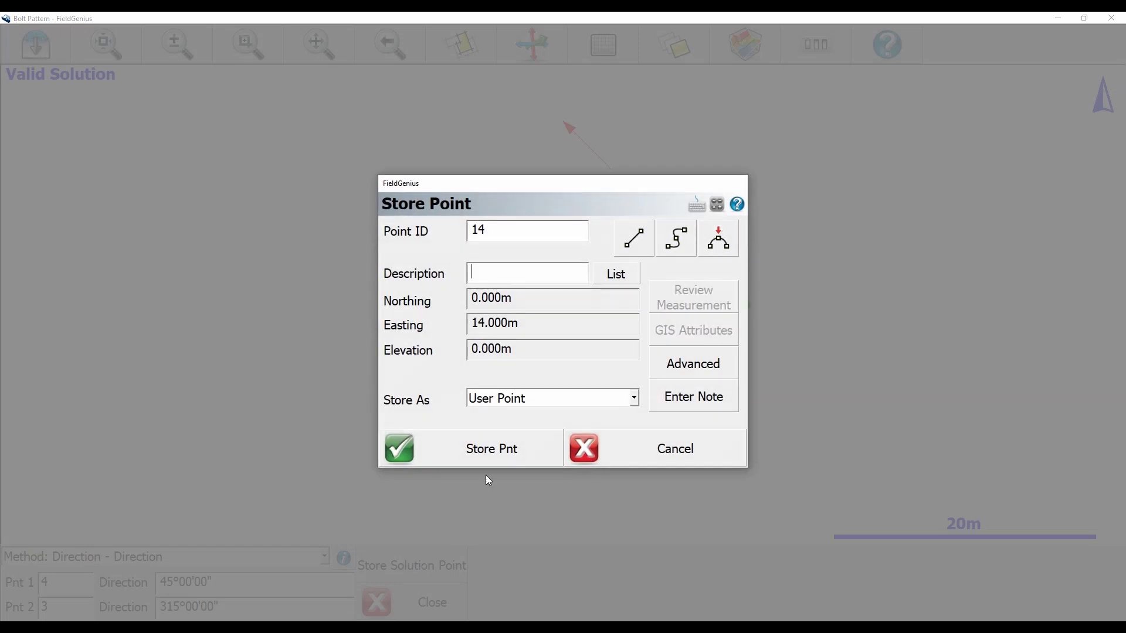
click(490, 449)
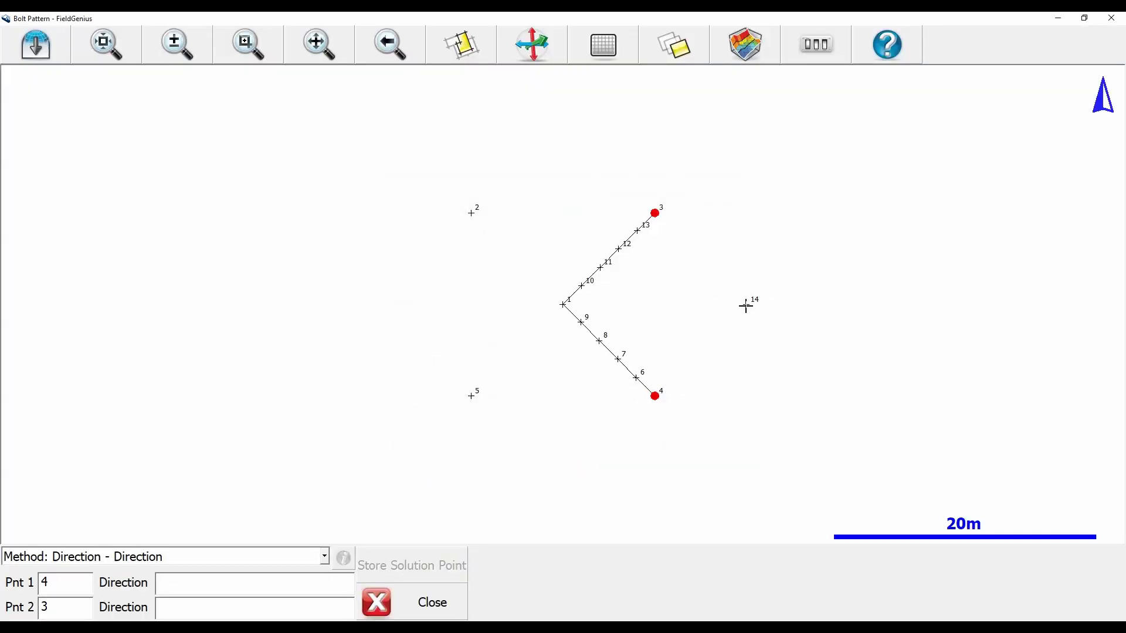
click(440, 600)
Draw line 14–3 and partition it every 2 m, adding points 15–18
click(726, 307)
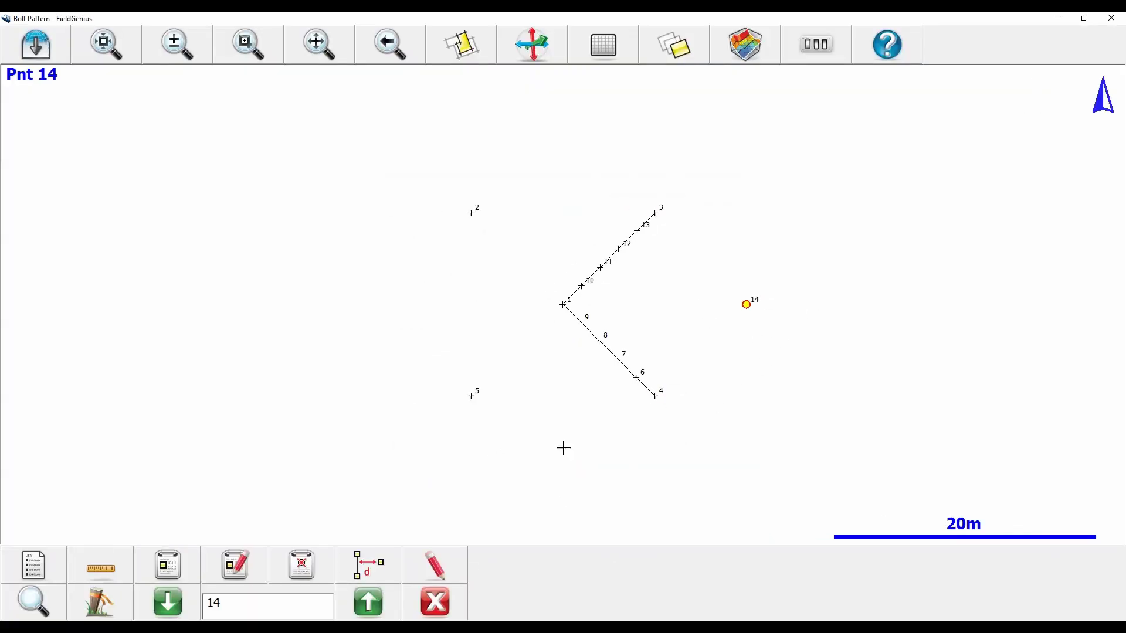
click(439, 564)
click(650, 204)
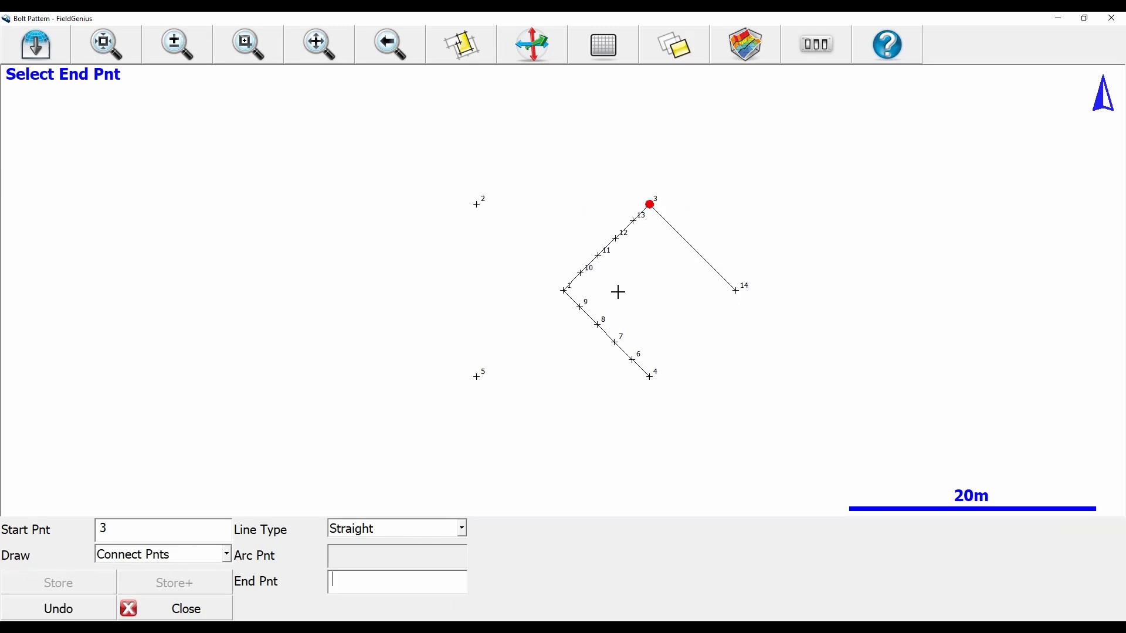
click(188, 608)
click(715, 270)
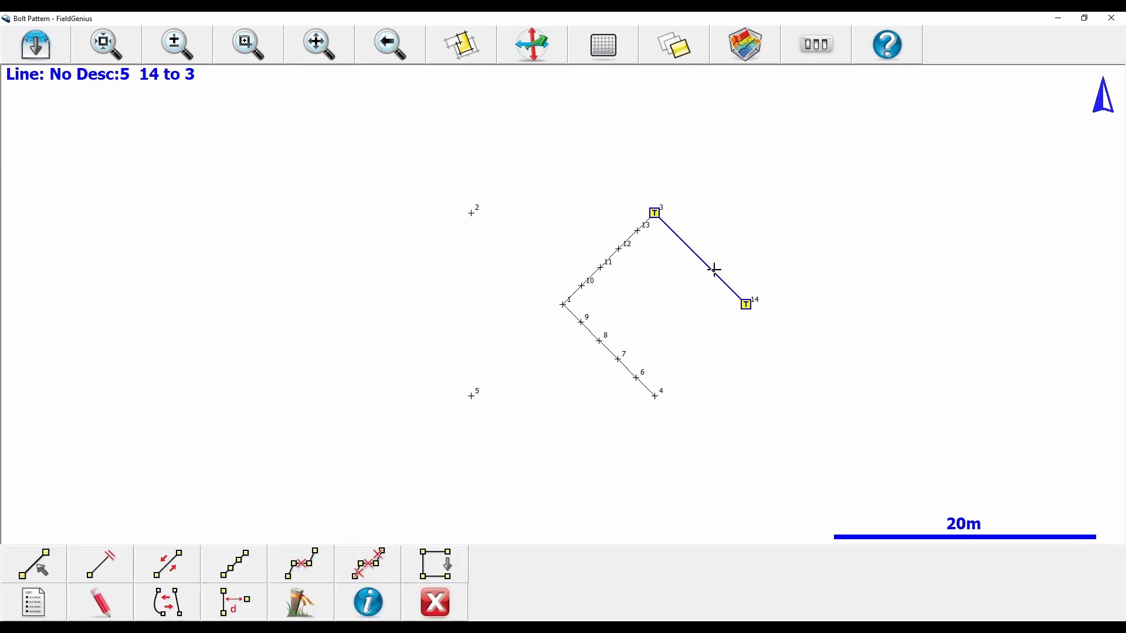
click(234, 564)
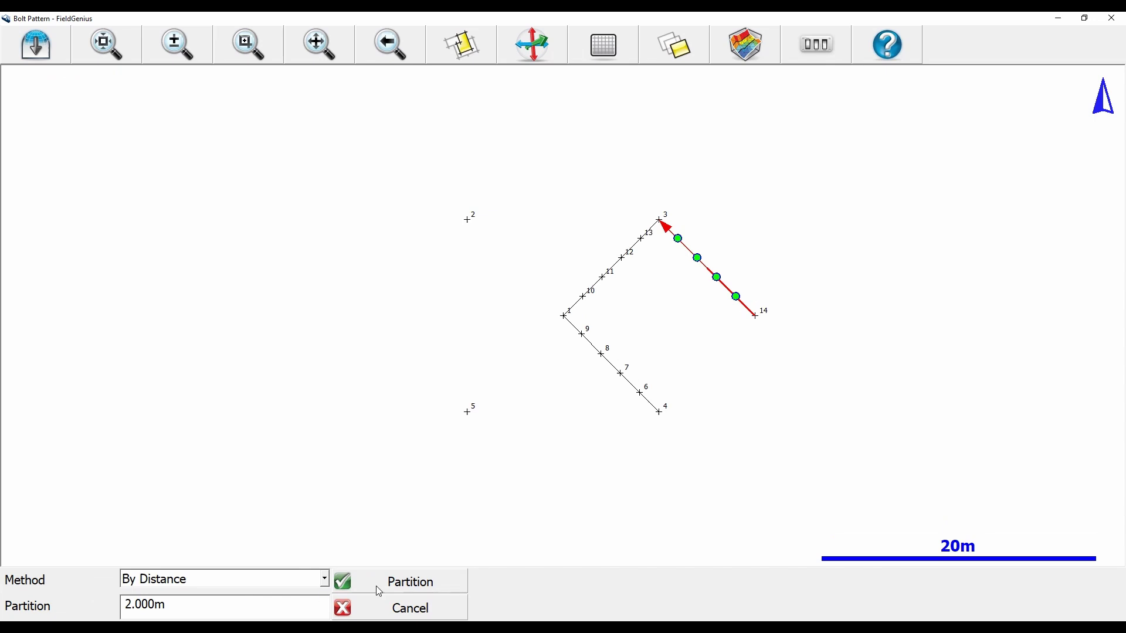
click(378, 586)
Draw lines 14–4, 6–15, 16–7, 8–17 and 18–9
click(435, 566)
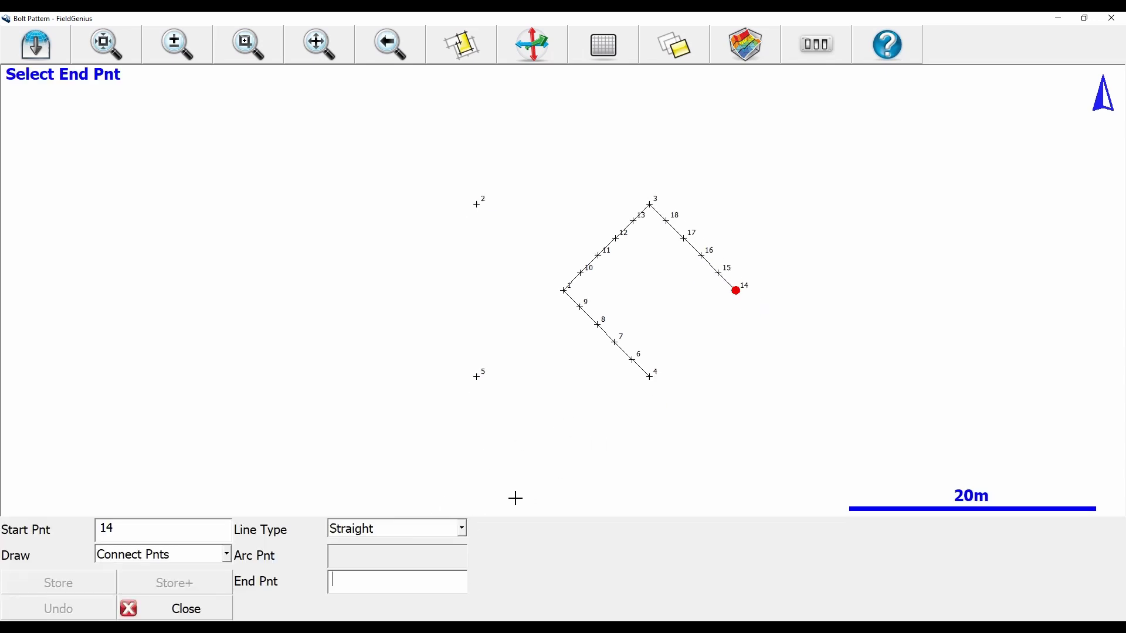
click(650, 376)
click(631, 359)
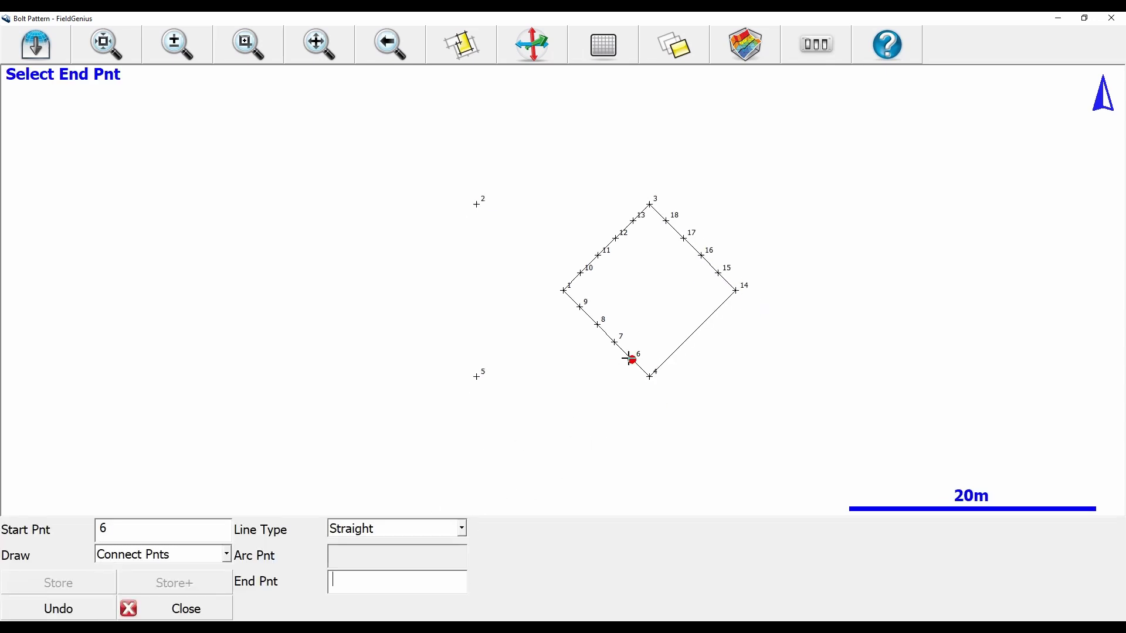
click(720, 272)
click(702, 255)
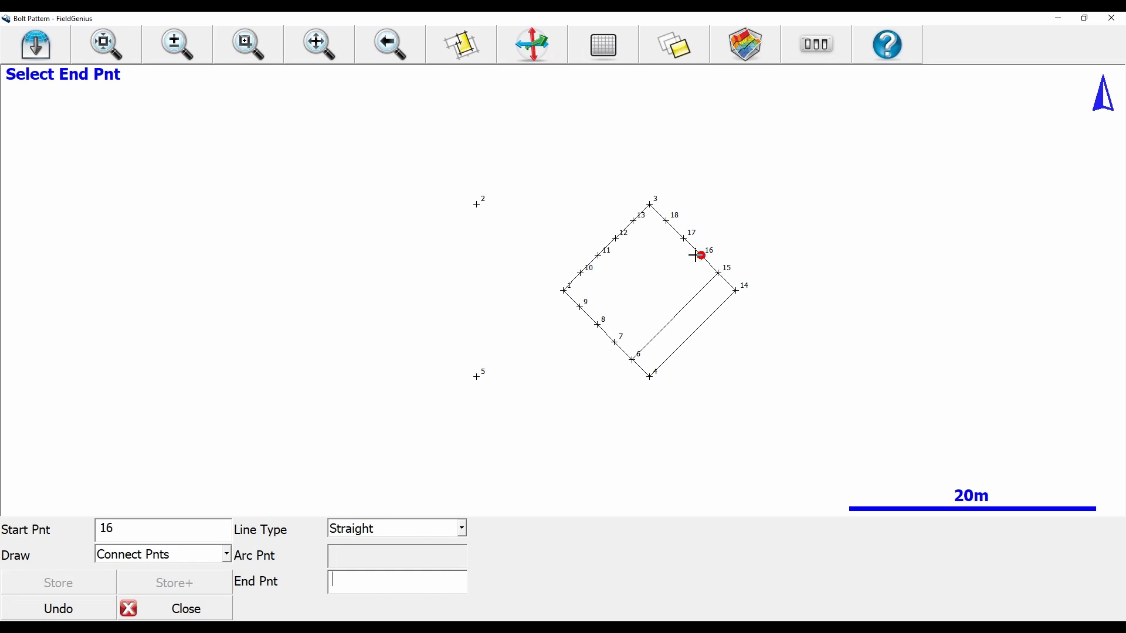
click(614, 341)
click(598, 324)
click(684, 239)
click(667, 222)
click(580, 307)
click(186, 609)
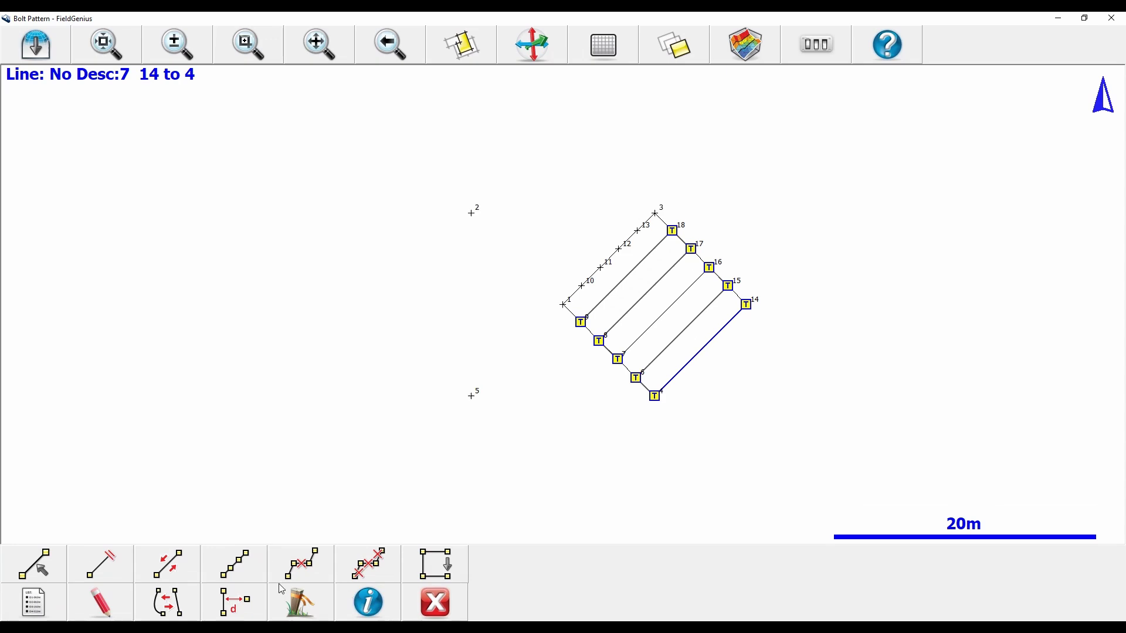
Partition lines 14–4, 16–7, 17–8 and 18–9 into points every 2 m
click(395, 565)
click(404, 582)
click(394, 565)
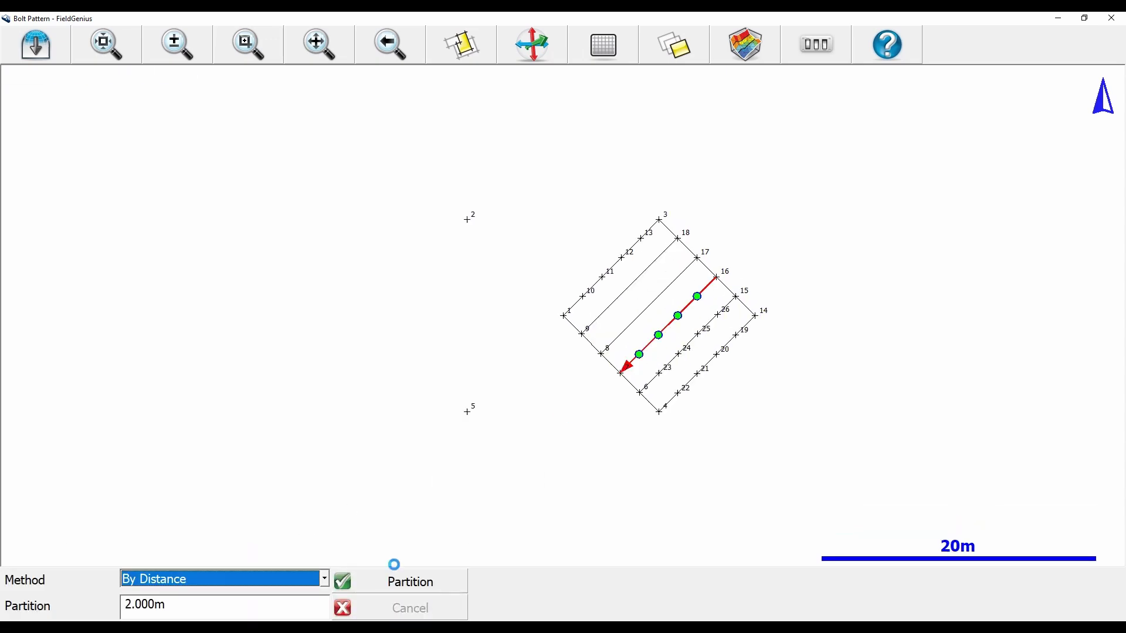
click(404, 582)
click(394, 565)
click(405, 582)
click(394, 565)
click(404, 582)
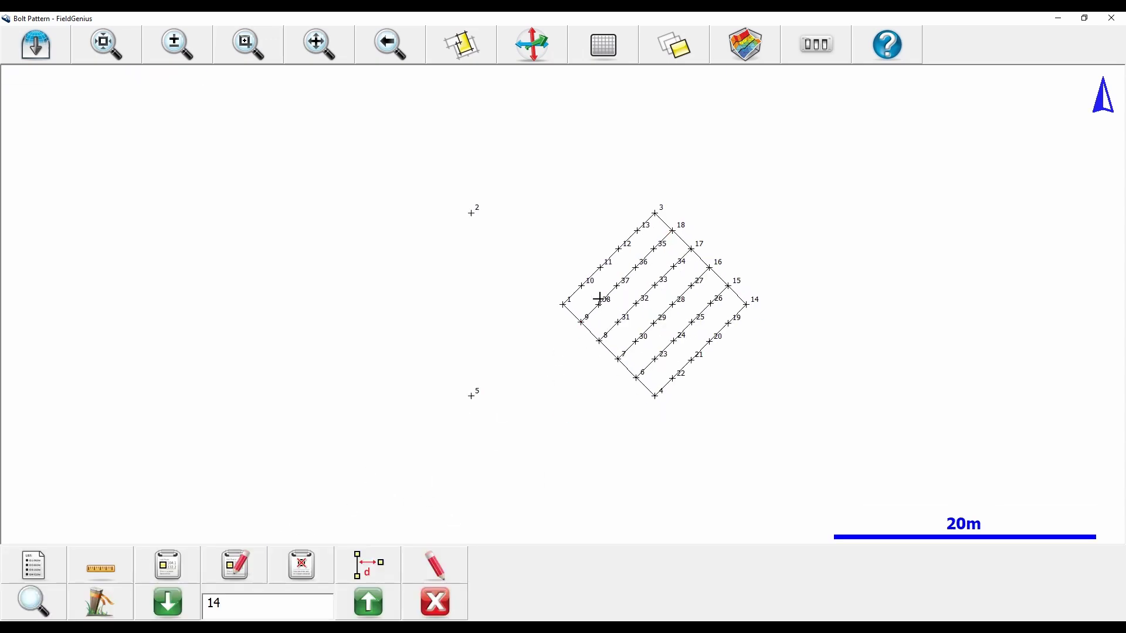
From point 10, draw a line through points 38, 31, 30, 23, 22, 21, 24, 32, 37, 11, 12
click(580, 286)
click(435, 565)
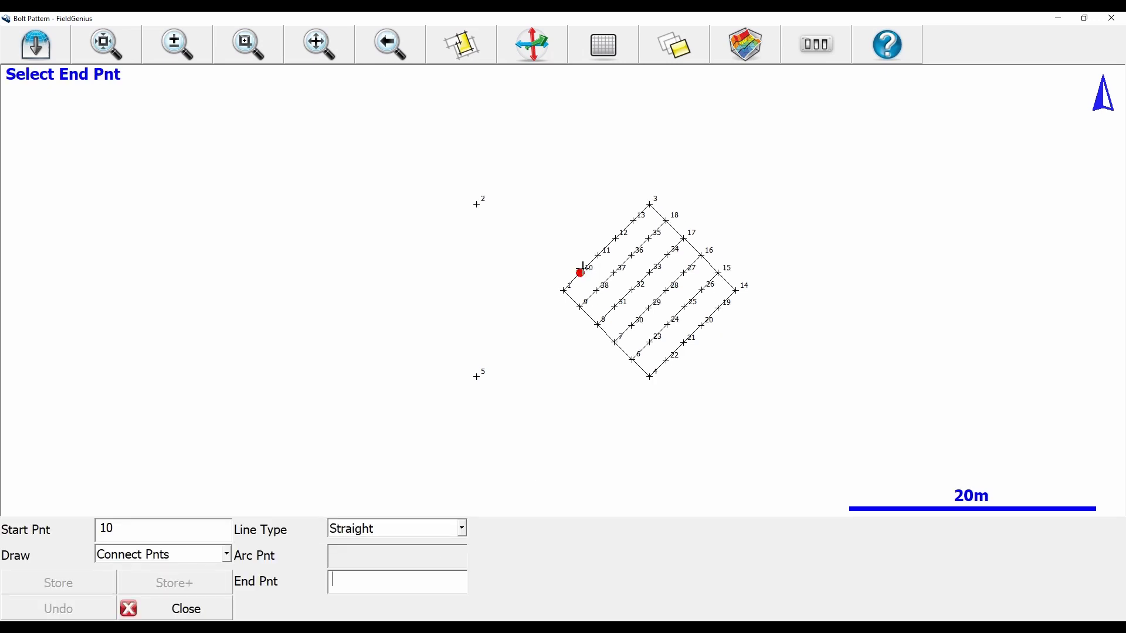
click(598, 290)
click(613, 306)
click(631, 324)
click(649, 342)
click(667, 359)
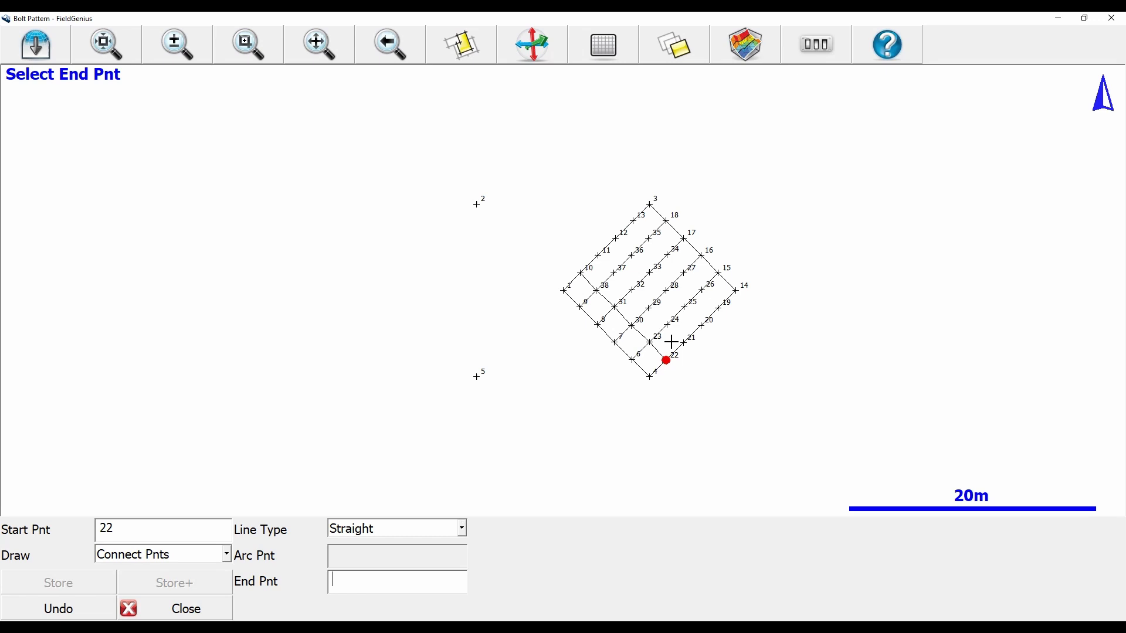
click(683, 342)
click(666, 324)
click(632, 290)
click(614, 273)
click(599, 254)
click(616, 238)
Continue the line through points 36, 33, 28, 25, 20, 19, 26, 27, 34, 35 to 13
click(633, 255)
click(641, 264)
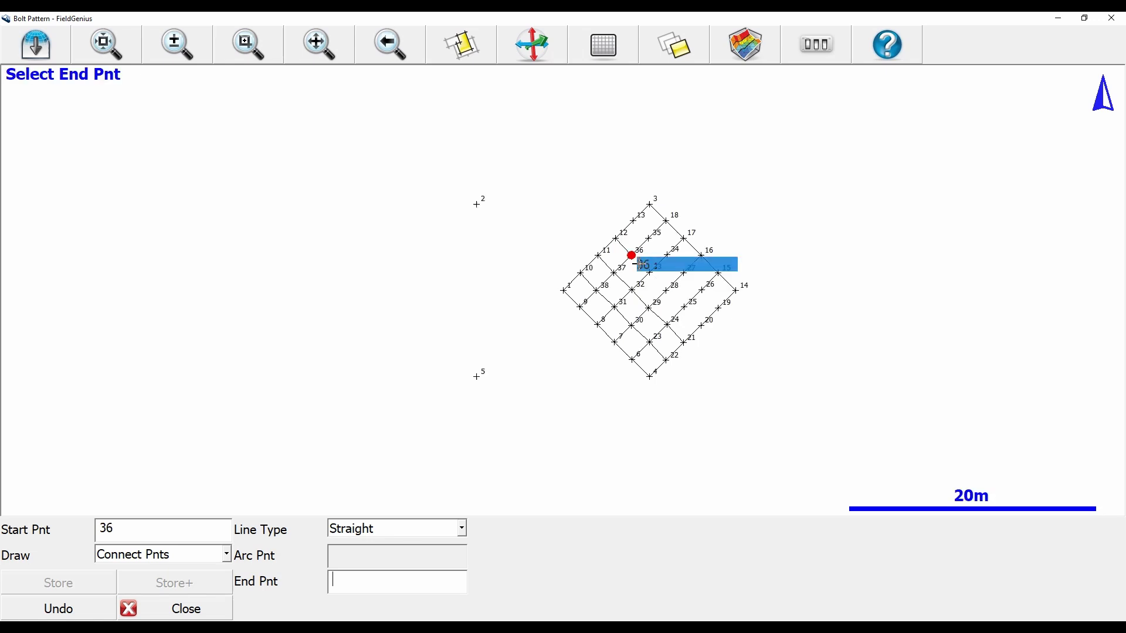
click(649, 272)
click(666, 290)
click(684, 307)
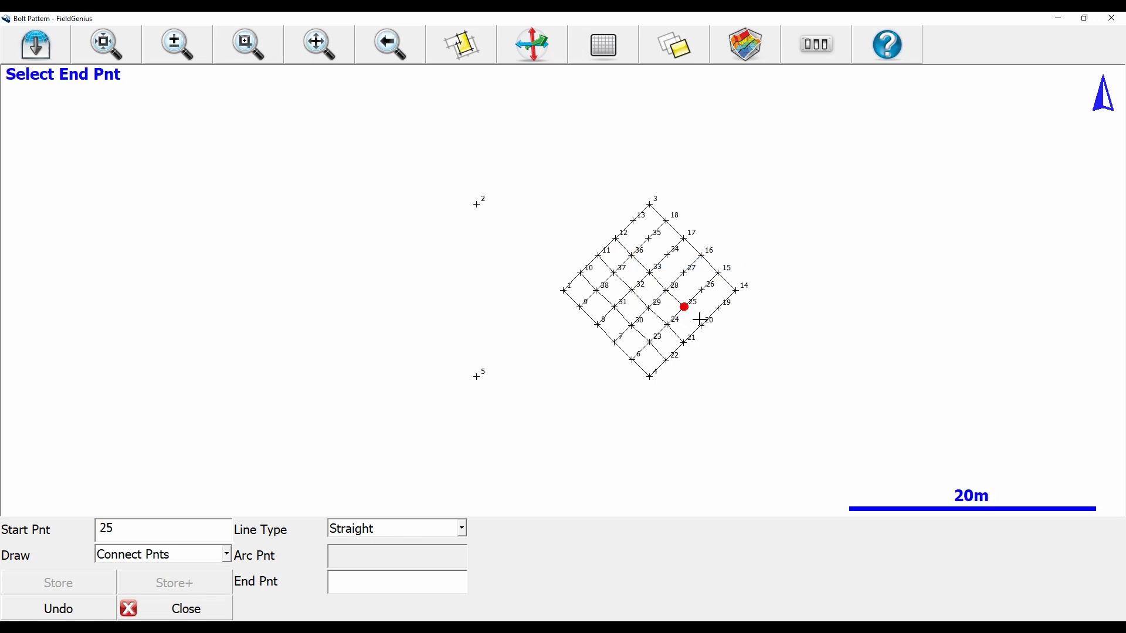
click(701, 324)
click(718, 307)
click(701, 290)
click(684, 272)
click(667, 255)
click(649, 238)
click(636, 219)
click(192, 611)
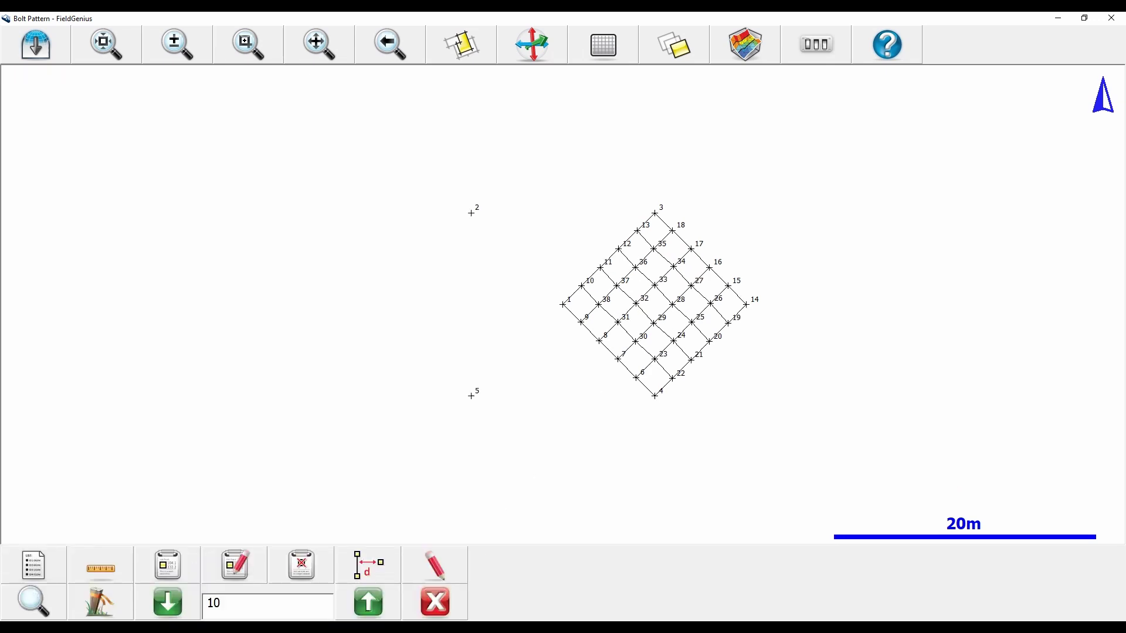